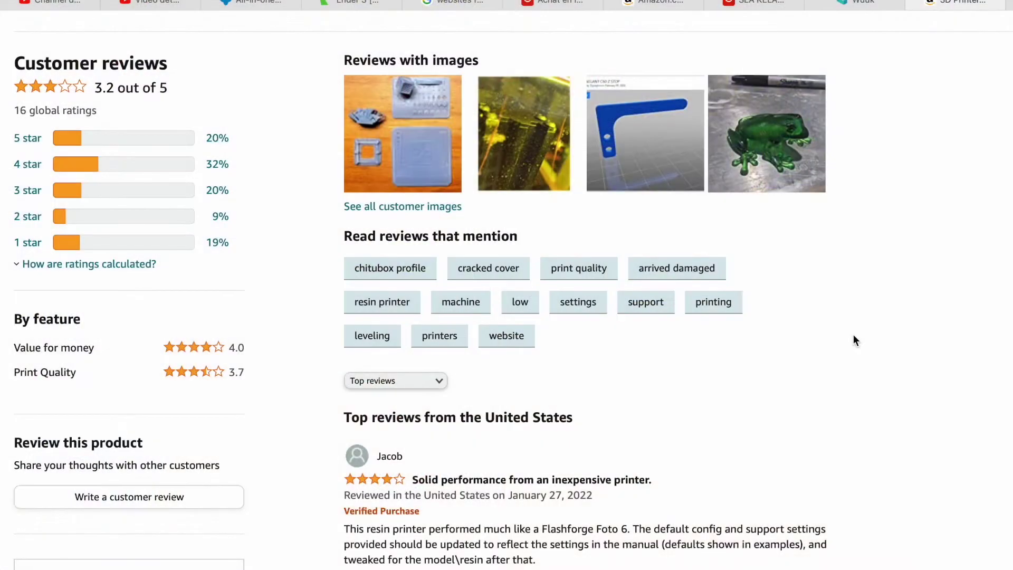
- Read the customer reviews and examine the product page and images of the KELANT C60 Mono 3D Printer
{"action": "scroll", "coordinate": [854, 335], "scroll_direction": "down", "scroll_amount": 5}
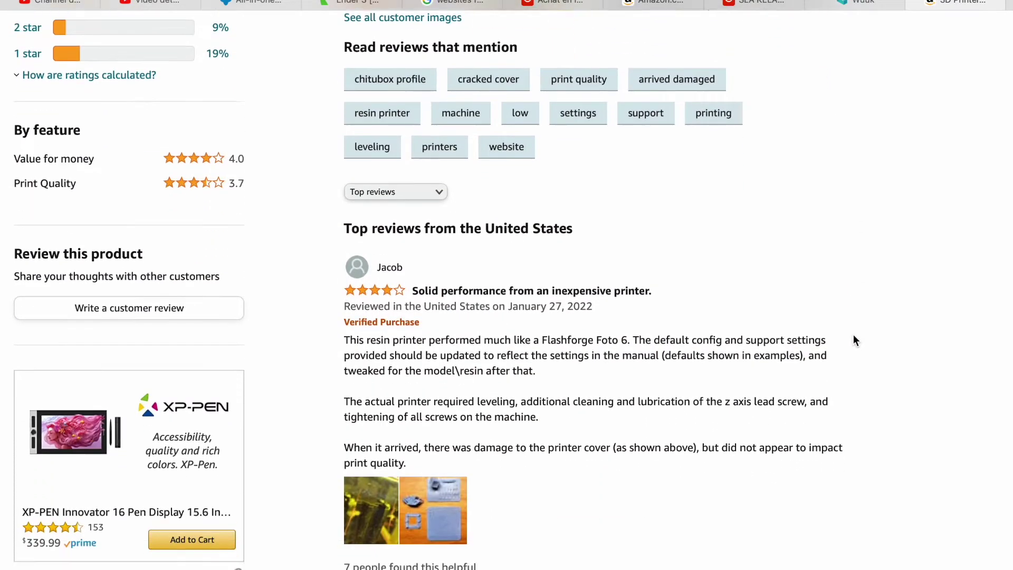
{"action": "scroll", "coordinate": [853, 335], "scroll_direction": "down", "scroll_amount": 11}
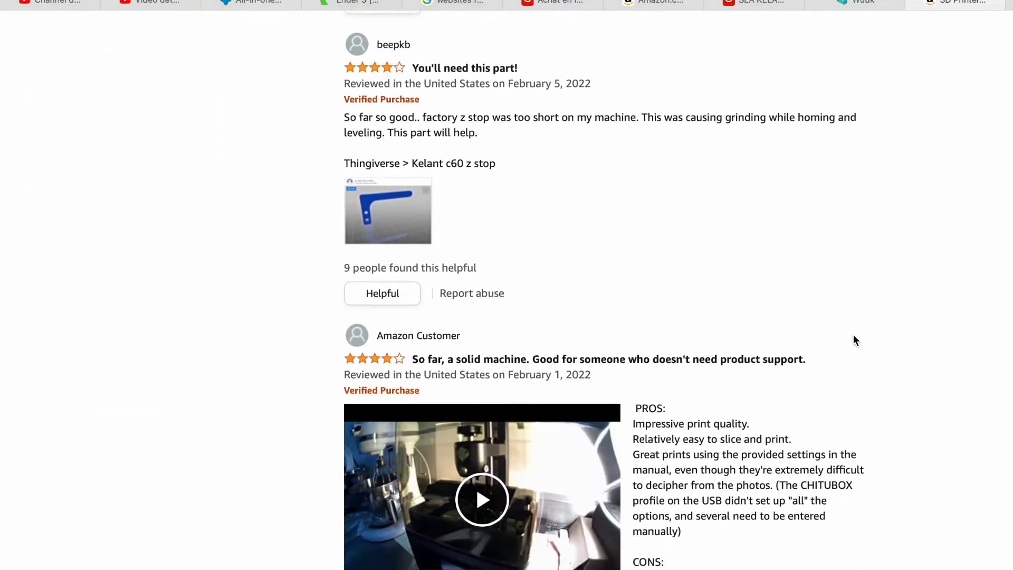
{"action": "scroll", "coordinate": [853, 335], "scroll_direction": "down", "scroll_amount": 5}
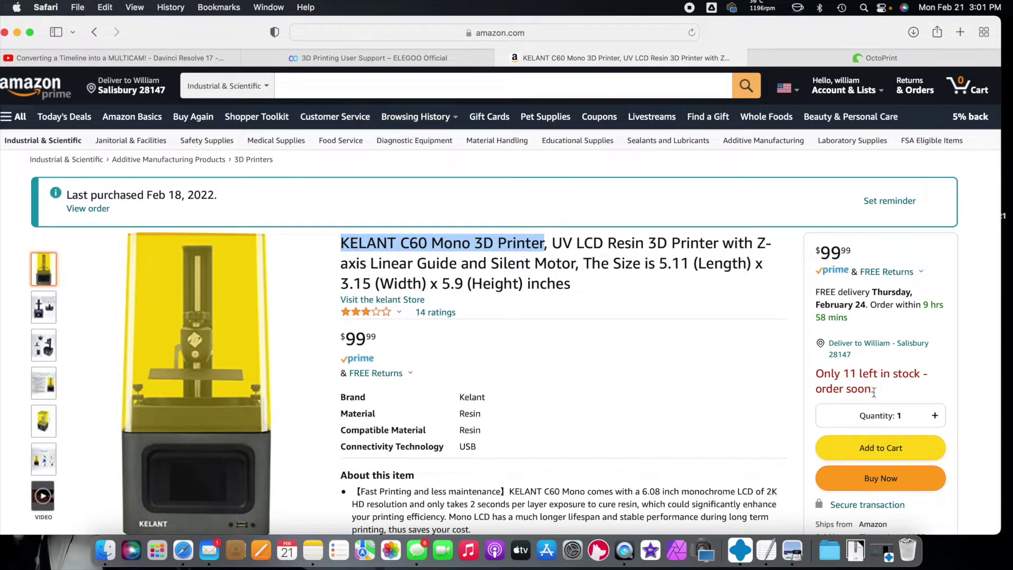
{"action": "scroll", "coordinate": [368, 381], "scroll_direction": "down", "scroll_amount": 2}
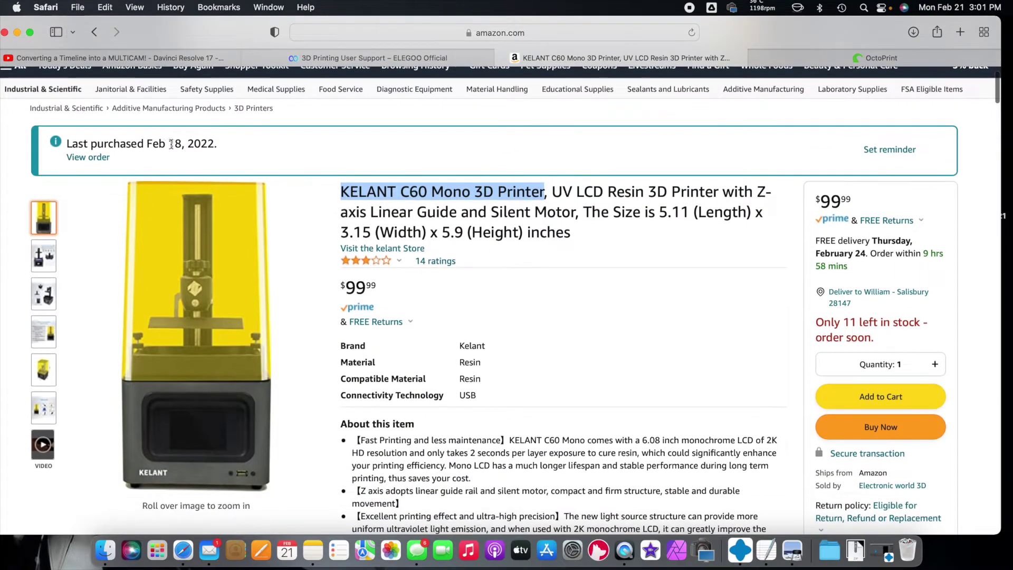
{"action": "left_click", "coordinate": [43, 255]}
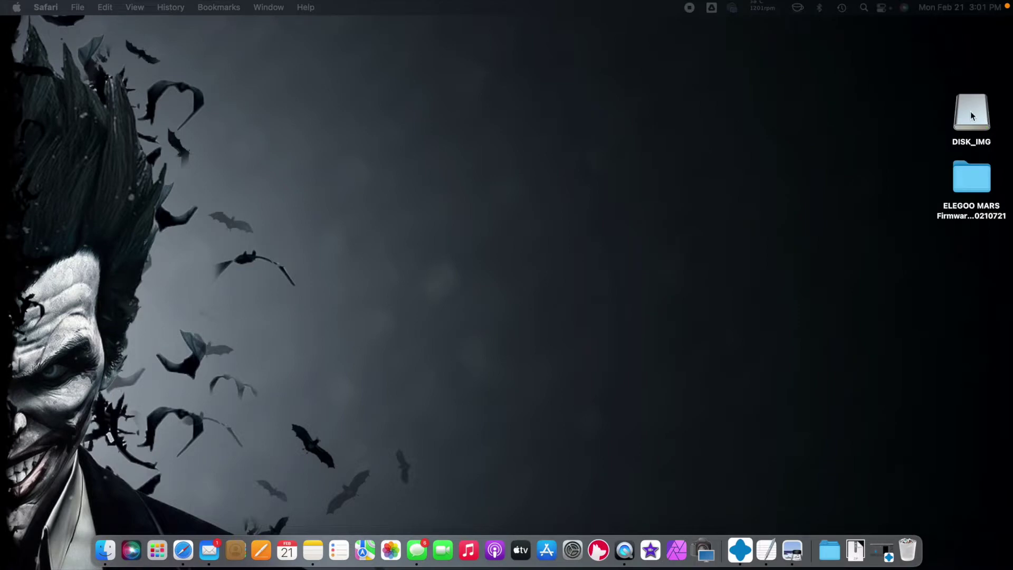
- Copy KELANT_C60_Mono.cfg from the DISK_IMG drive to the desktop and close the drive's window
{"action": "double_click", "coordinate": [972, 115]}
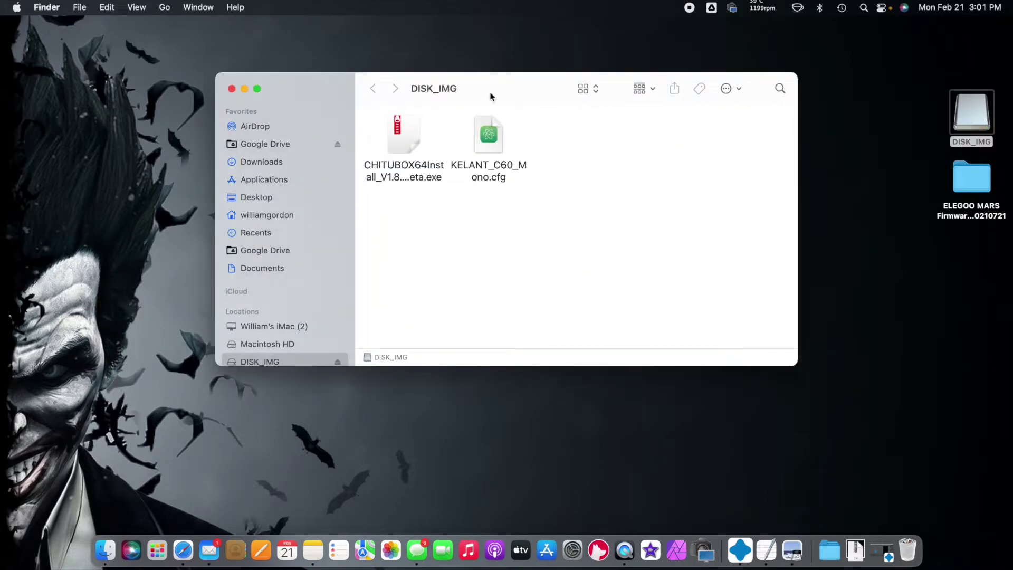
{"action": "left_click_drag", "start_coordinate": [491, 95], "coordinate": [431, 128]}
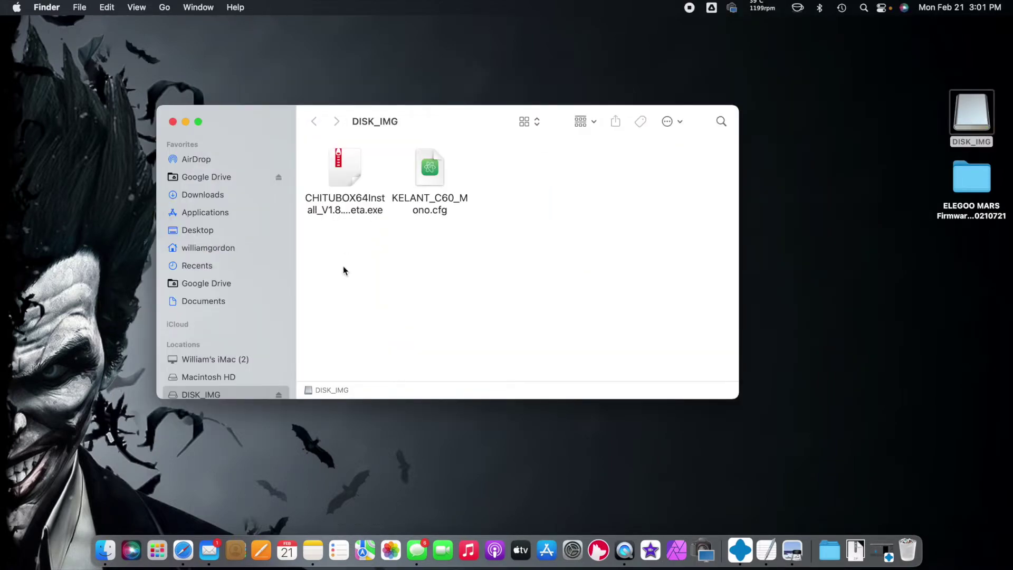
{"action": "left_click", "coordinate": [429, 200]}
{"action": "left_click", "coordinate": [486, 245]}
{"action": "right_click", "coordinate": [435, 168]}
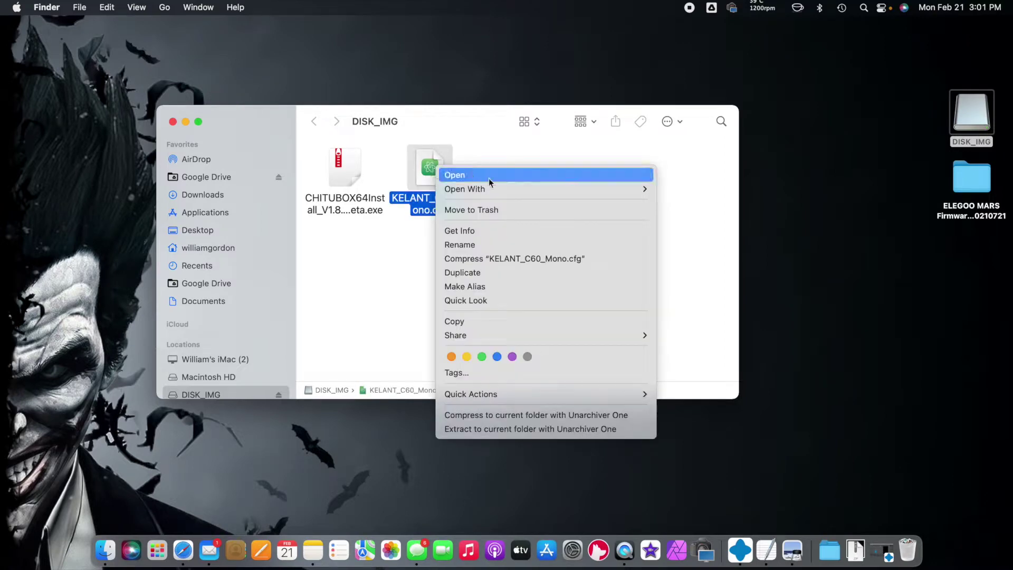
{"action": "left_click", "coordinate": [499, 321]}
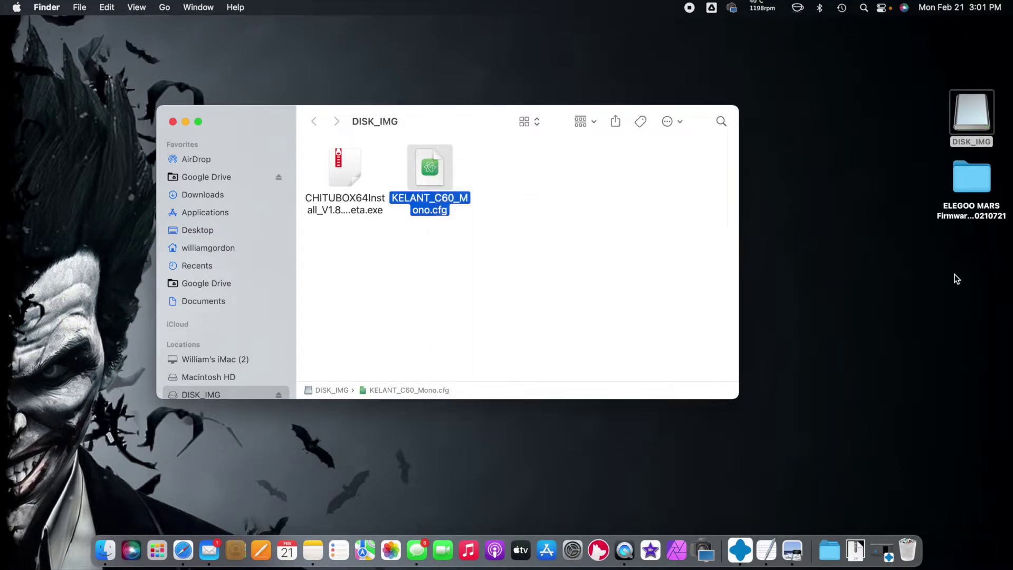
{"action": "right_click", "coordinate": [794, 262]}
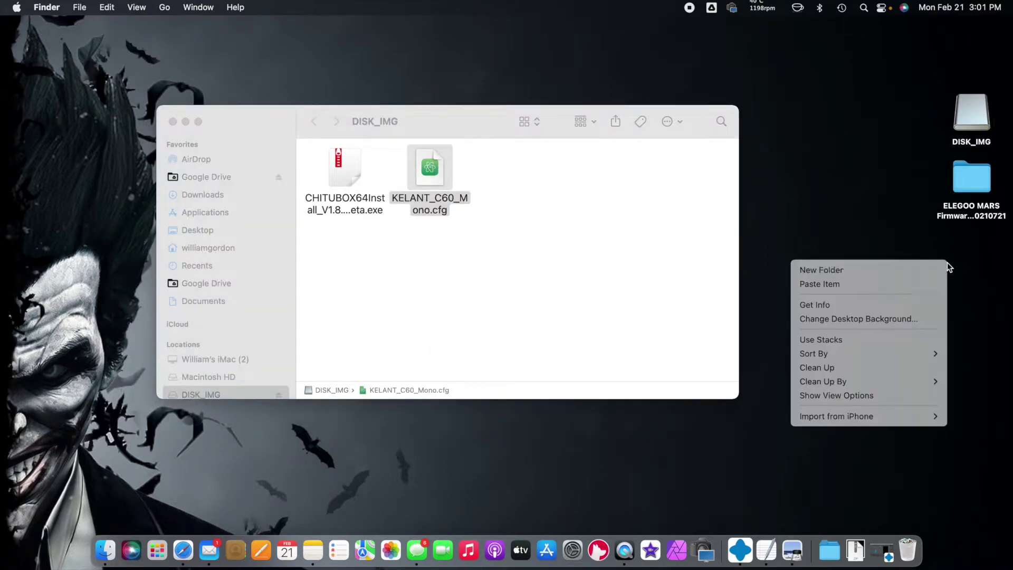
{"action": "left_click", "coordinate": [888, 285]}
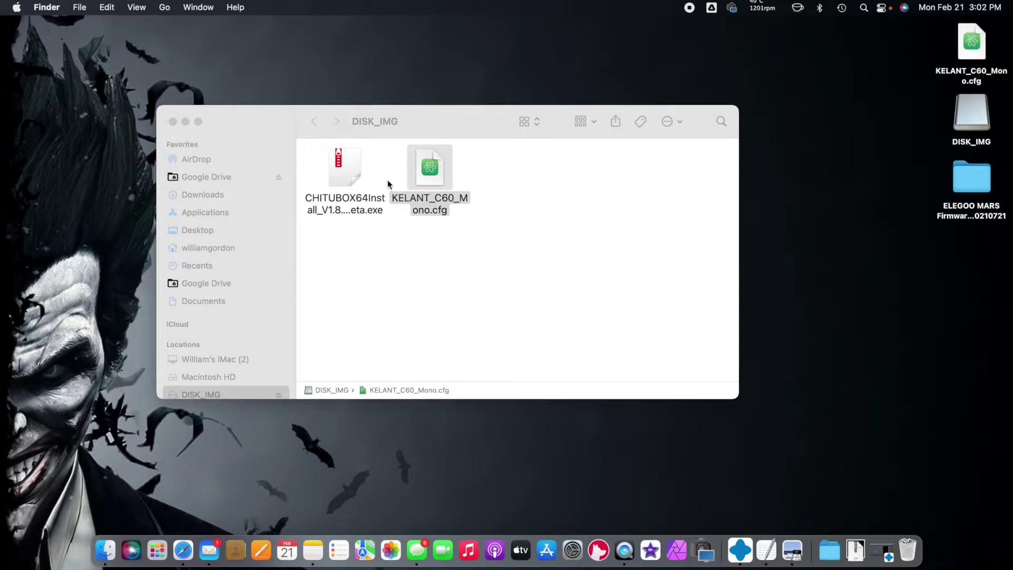
{"action": "key", "text": "super+w"}
- Switch to CHITUBOX, leave the slice preview, and look through the list of machines available to add for the KELANT printer
{"action": "left_click", "coordinate": [737, 538]}
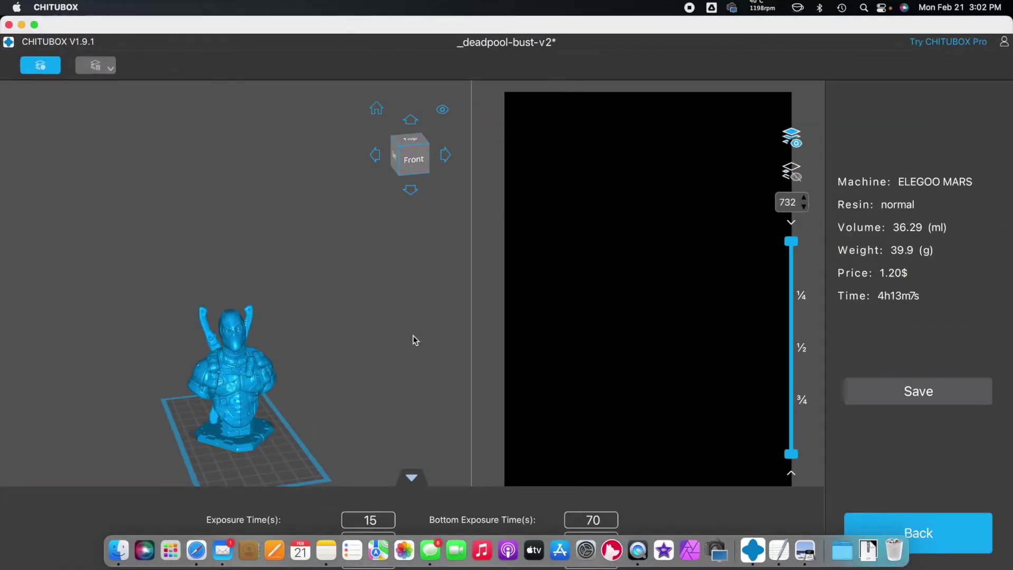
{"action": "left_click", "coordinate": [921, 532]}
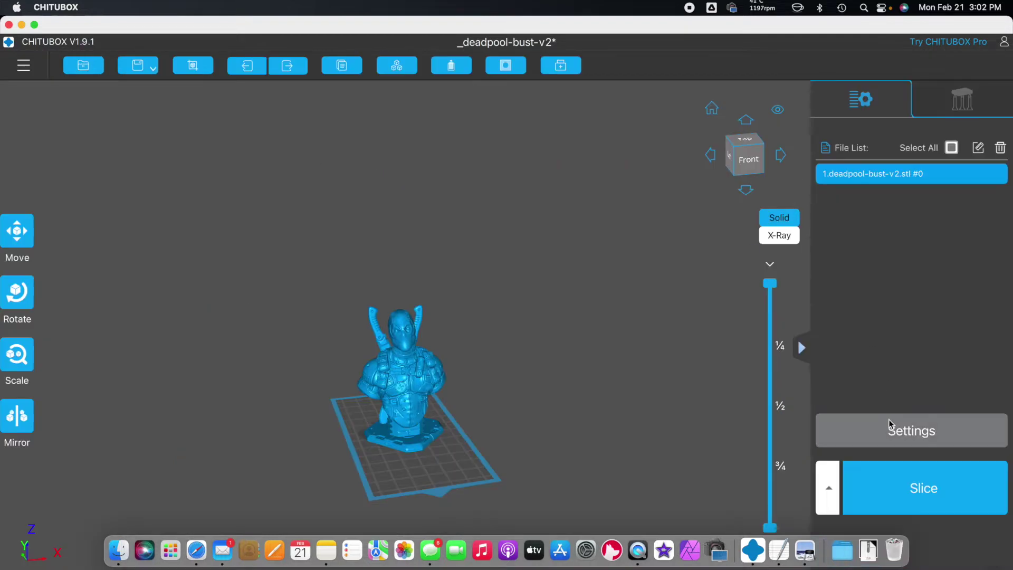
{"action": "left_click", "coordinate": [889, 422]}
{"action": "left_click", "coordinate": [152, 176]}
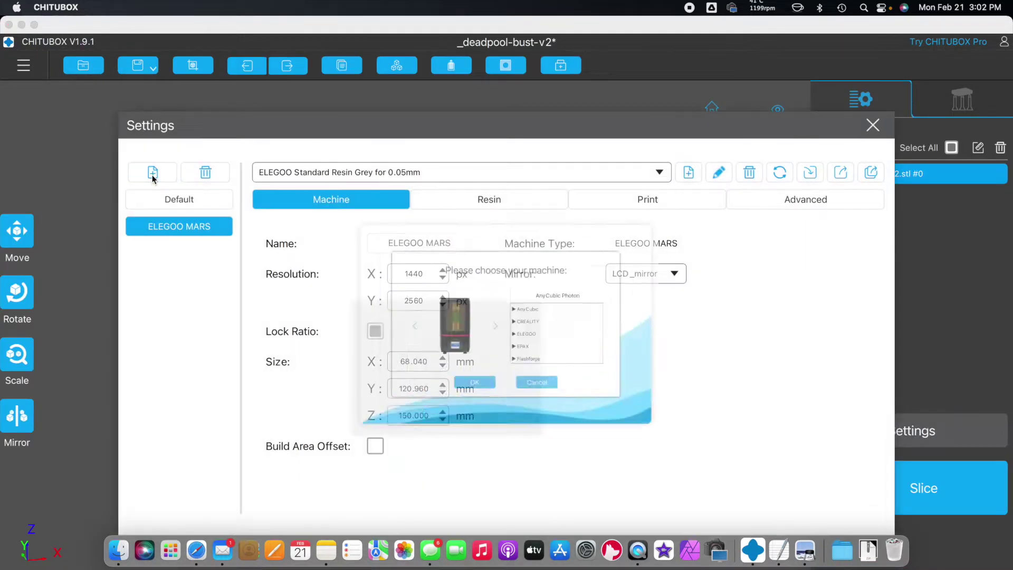
{"action": "scroll", "coordinate": [584, 359], "scroll_direction": "down", "scroll_amount": 5}
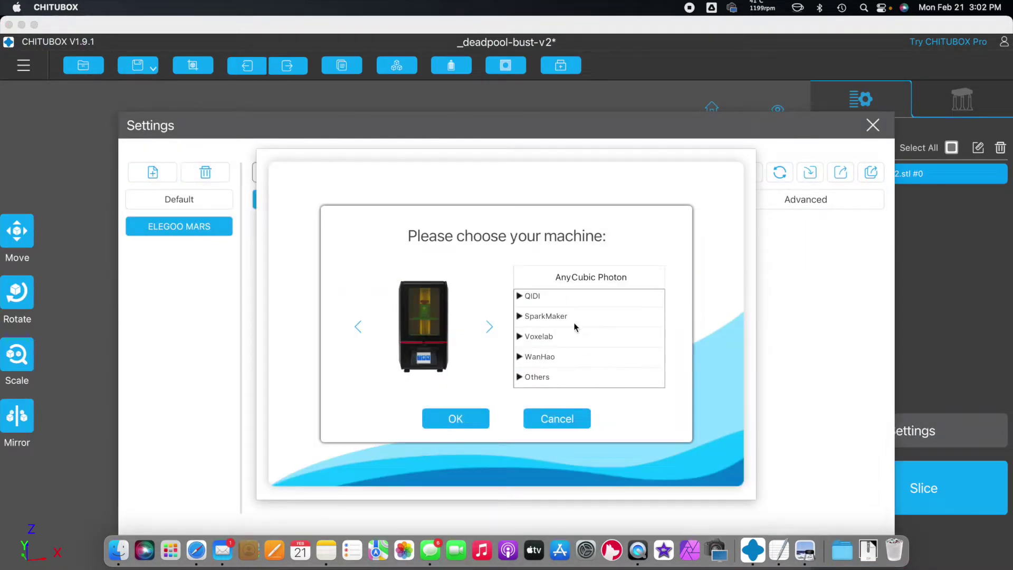
{"action": "scroll", "coordinate": [575, 326], "scroll_direction": "up", "scroll_amount": 5}
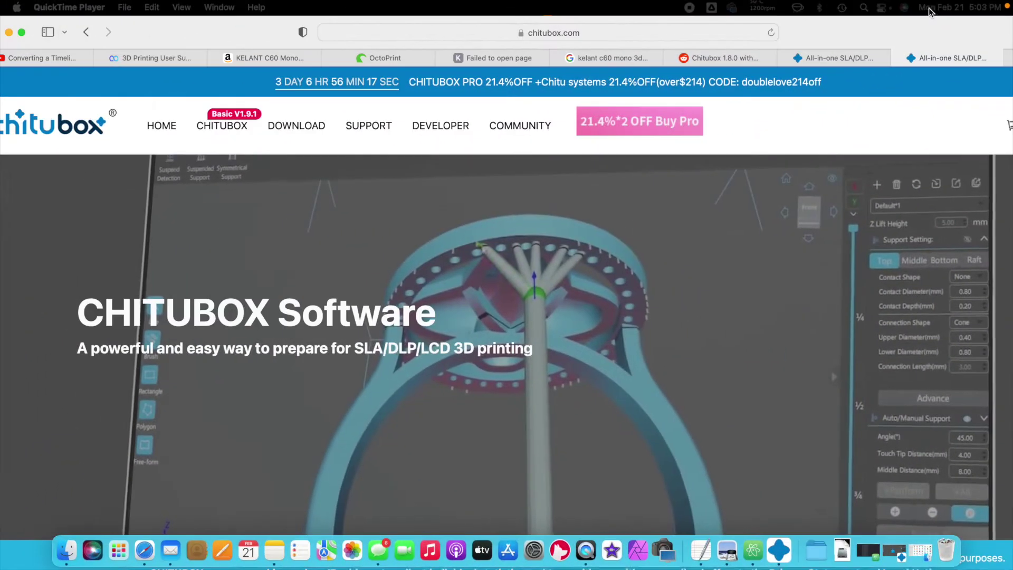
- Open the DISK_IMG drive alongside the CHITUBOX website and examine the CHITUBOX64Install_V1.8.0_Beta.exe installer
{"action": "left_click", "coordinate": [552, 50]}
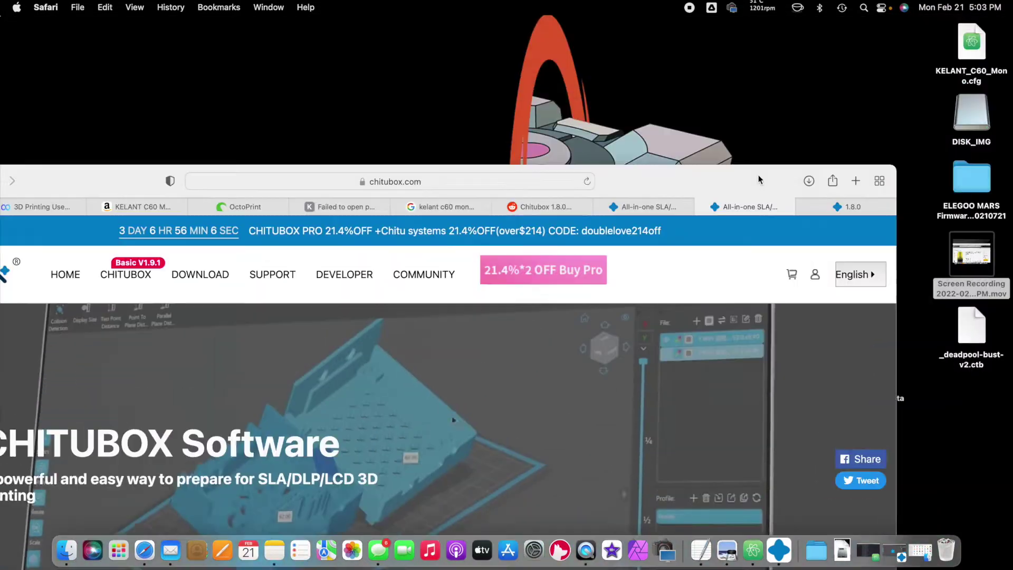
{"action": "double_click", "coordinate": [972, 113]}
{"action": "left_click", "coordinate": [471, 161]}
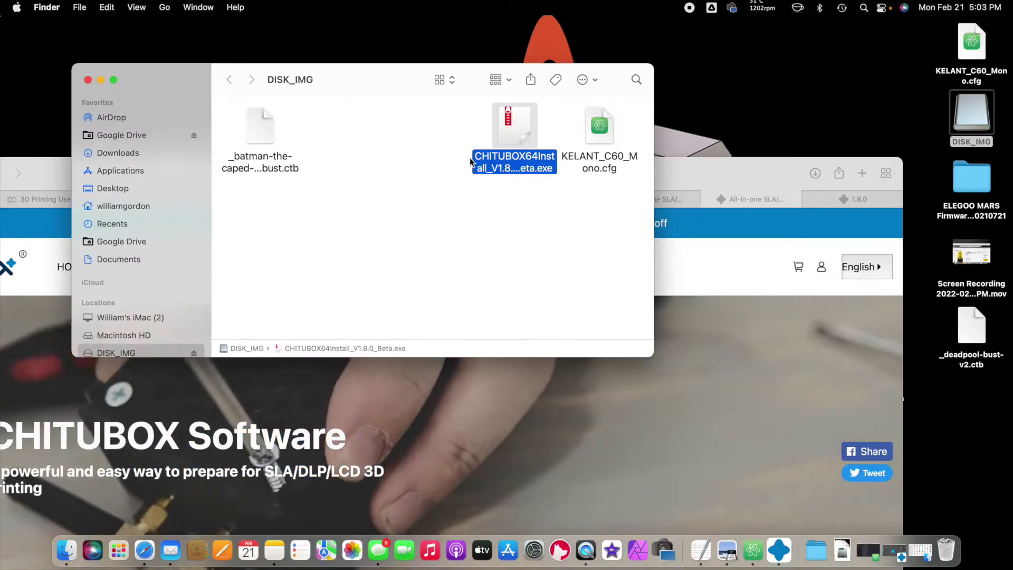
{"action": "left_click_drag", "start_coordinate": [264, 85], "coordinate": [600, 49]}
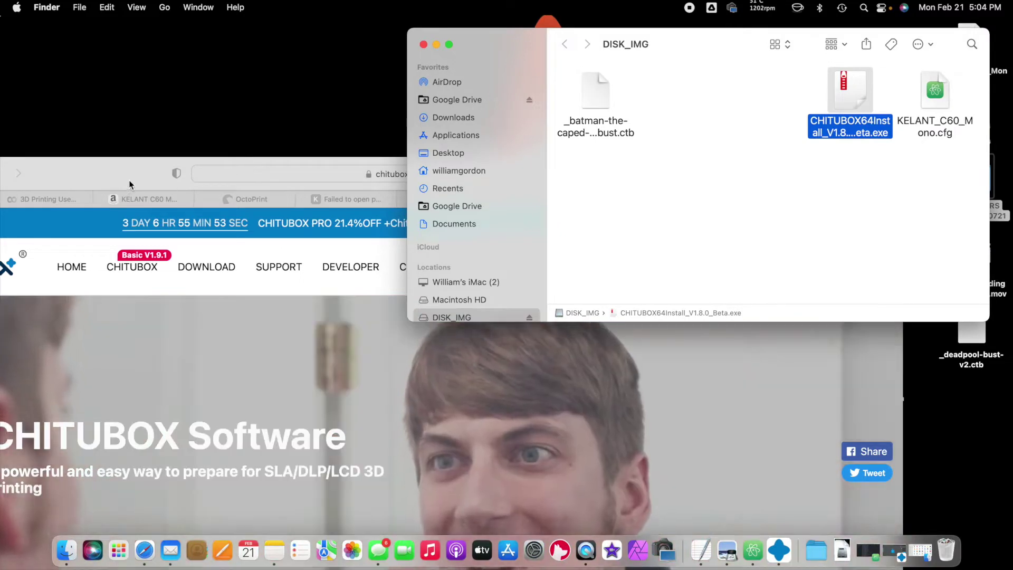
{"action": "left_click_drag", "start_coordinate": [133, 182], "coordinate": [217, 198]}
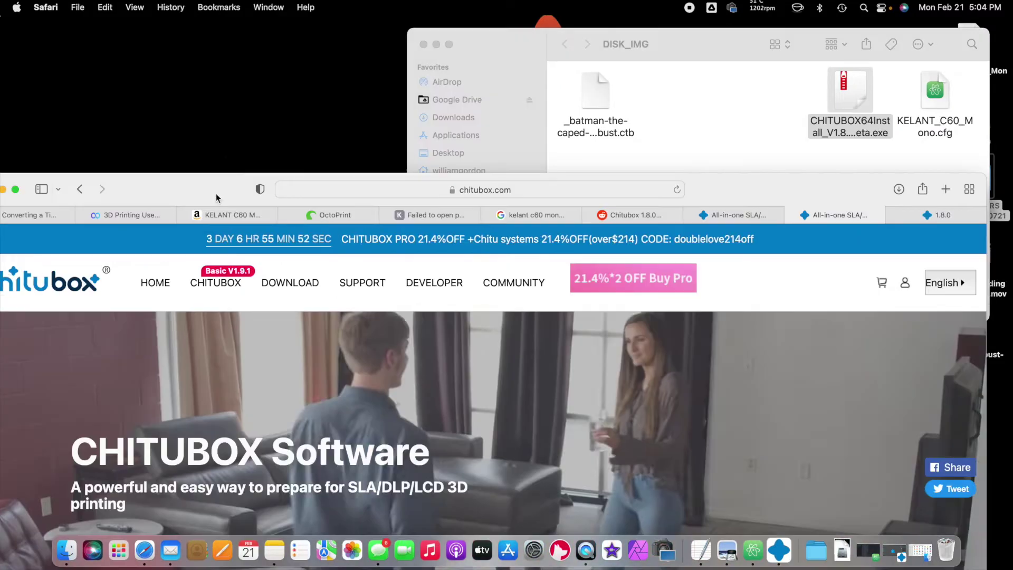
{"action": "left_click", "coordinate": [839, 136]}
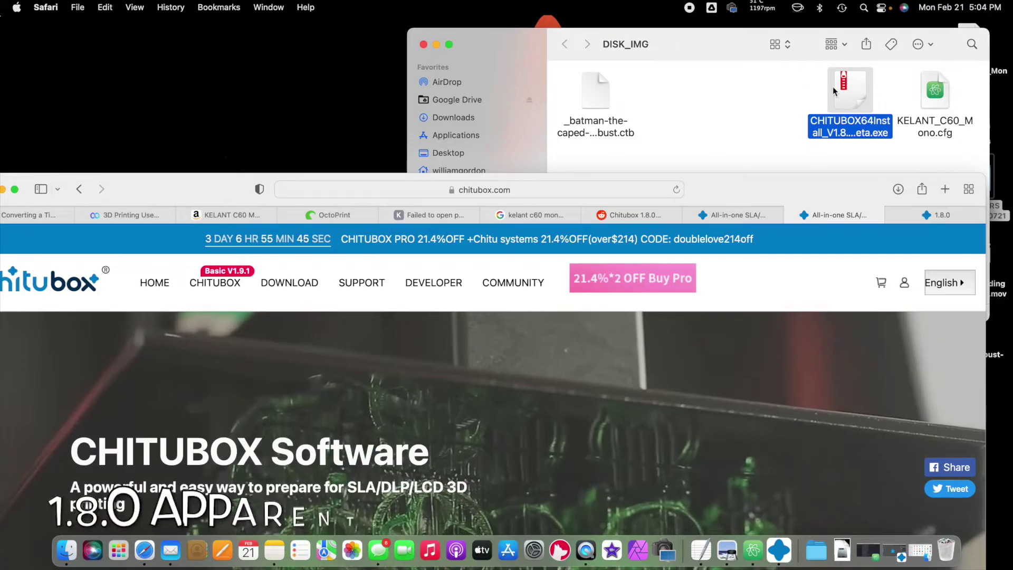
{"action": "double_click", "coordinate": [834, 91]}
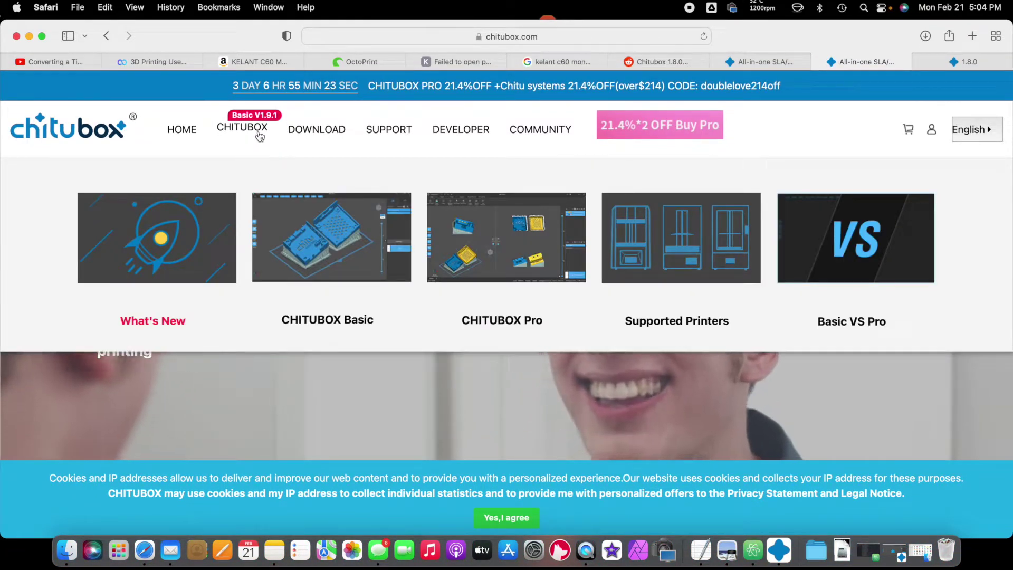
- Open the CHITUBOX Basic download page and select Beta version 1.8.0 for Mac
{"action": "mouse_move", "coordinate": [318, 144]}
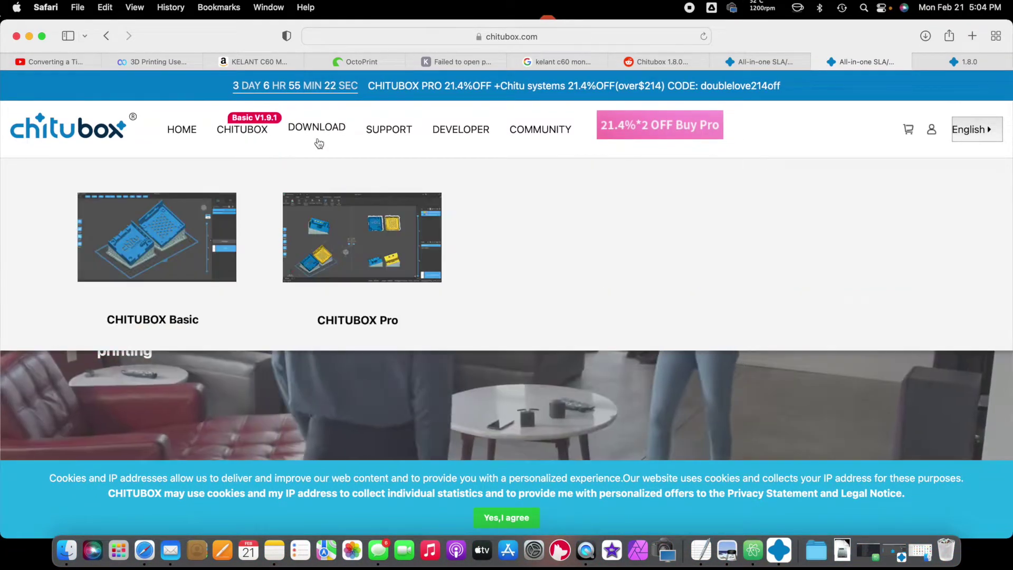
{"action": "left_click", "coordinate": [174, 249]}
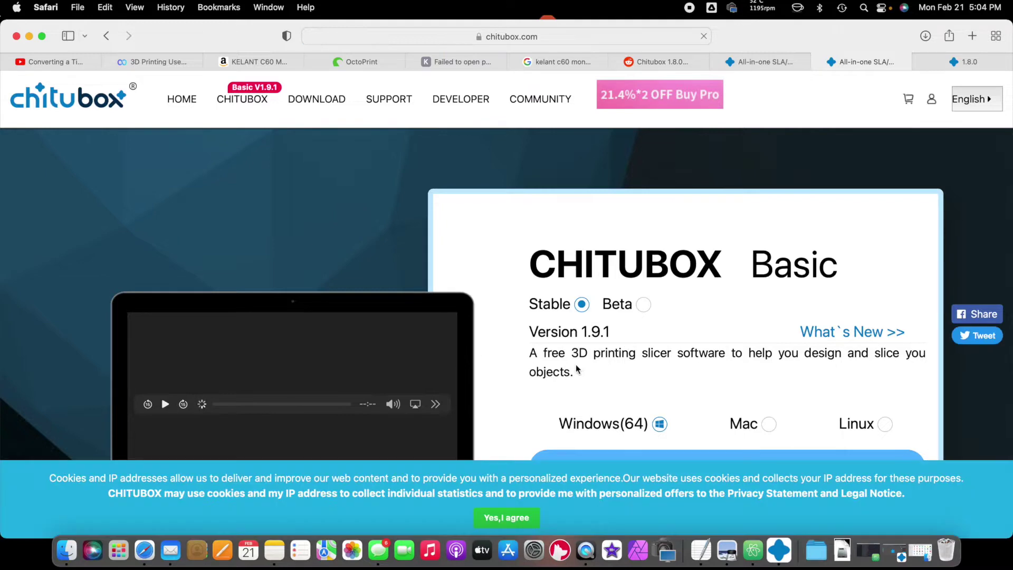
{"action": "scroll", "coordinate": [577, 366], "scroll_direction": "down", "scroll_amount": 1}
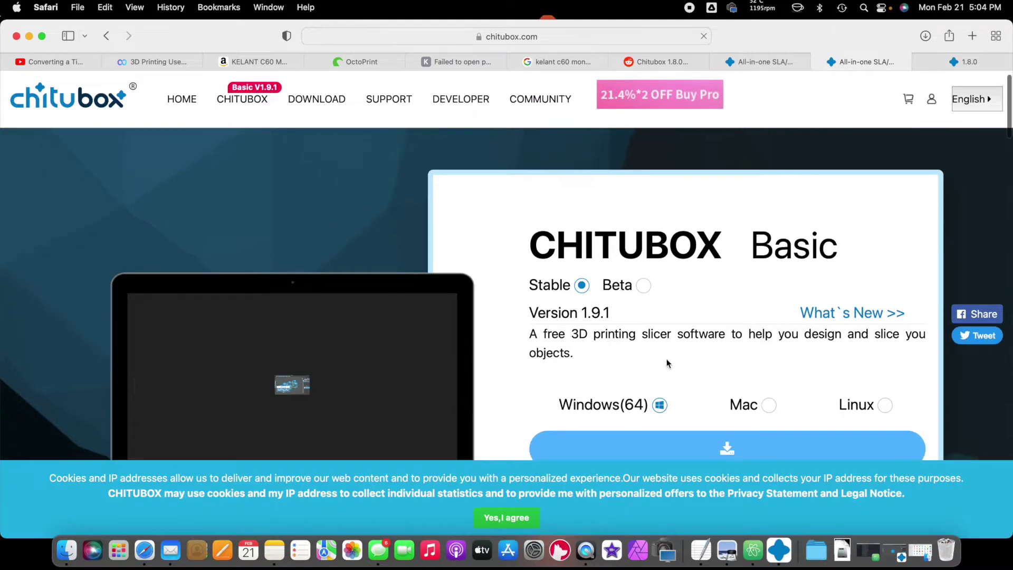
{"action": "left_click", "coordinate": [644, 286]}
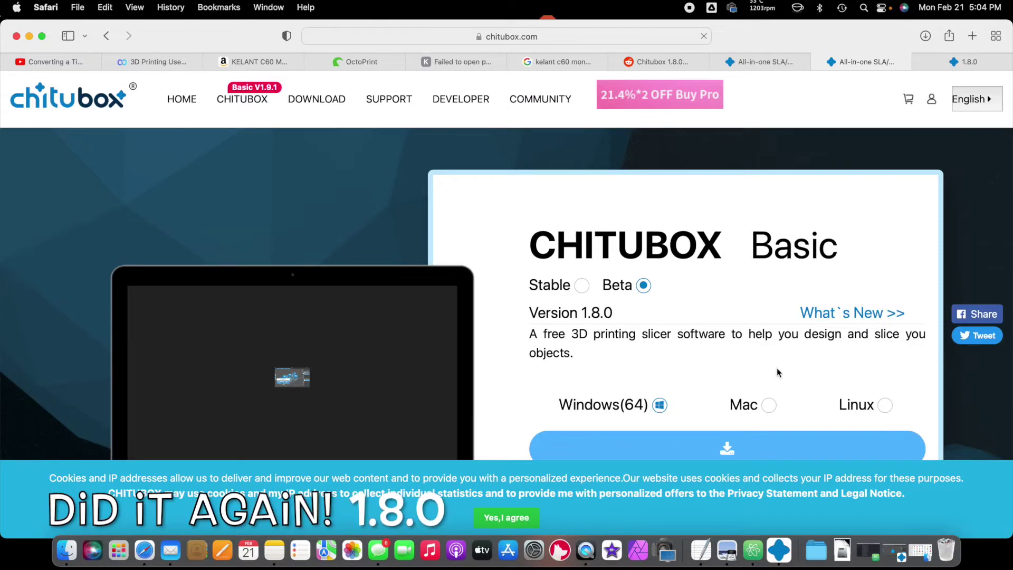
{"action": "left_click", "coordinate": [769, 405]}
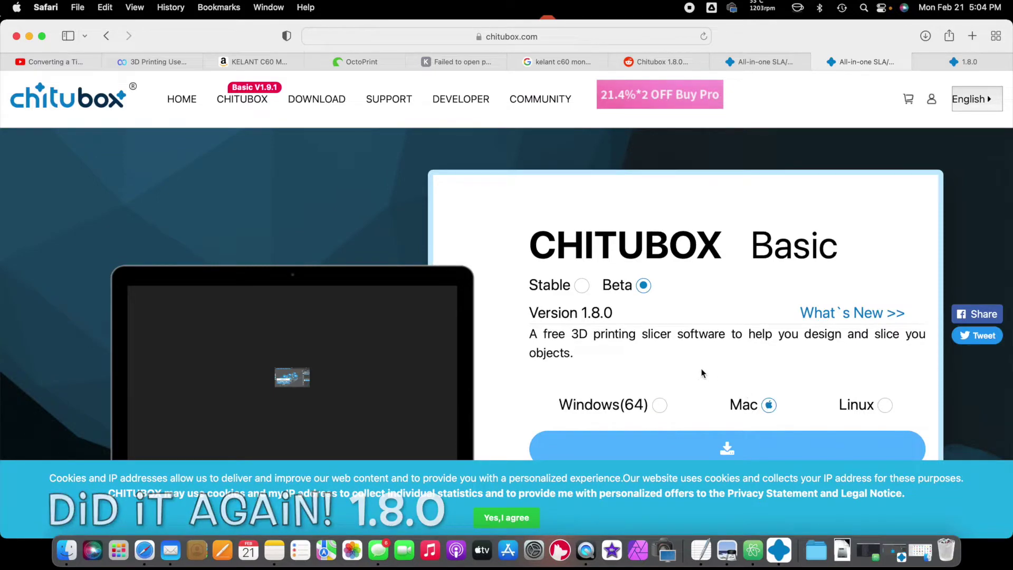
{"action": "scroll", "coordinate": [733, 401], "scroll_direction": "down", "scroll_amount": 1}
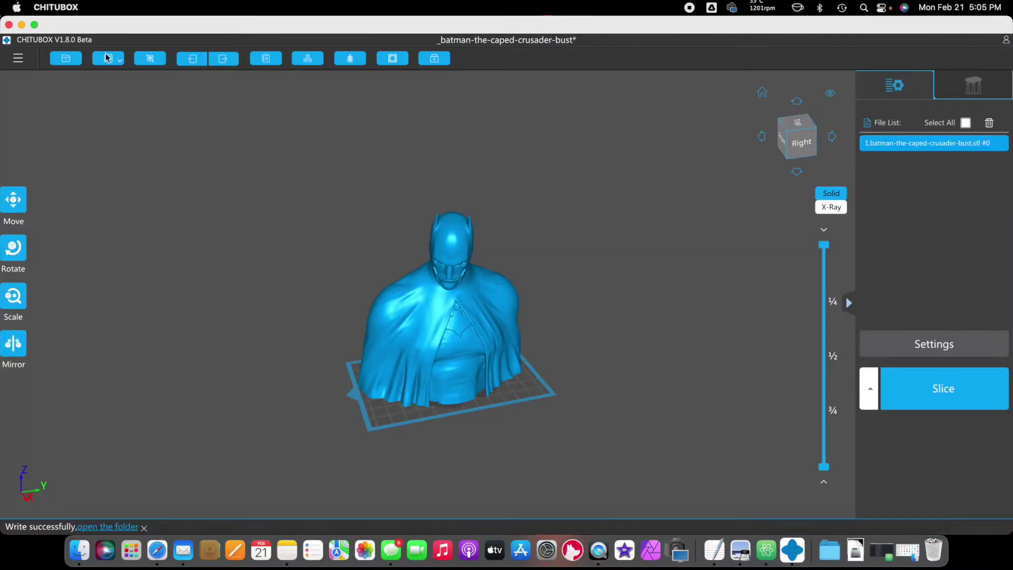
- Switch to CHITUBOX V1.8.0 Beta and import the KELANT_C60_Mono.cfg configuration from DISK_IMG
{"action": "left_click", "coordinate": [18, 58]}
{"action": "mouse_move", "coordinate": [60, 237]}
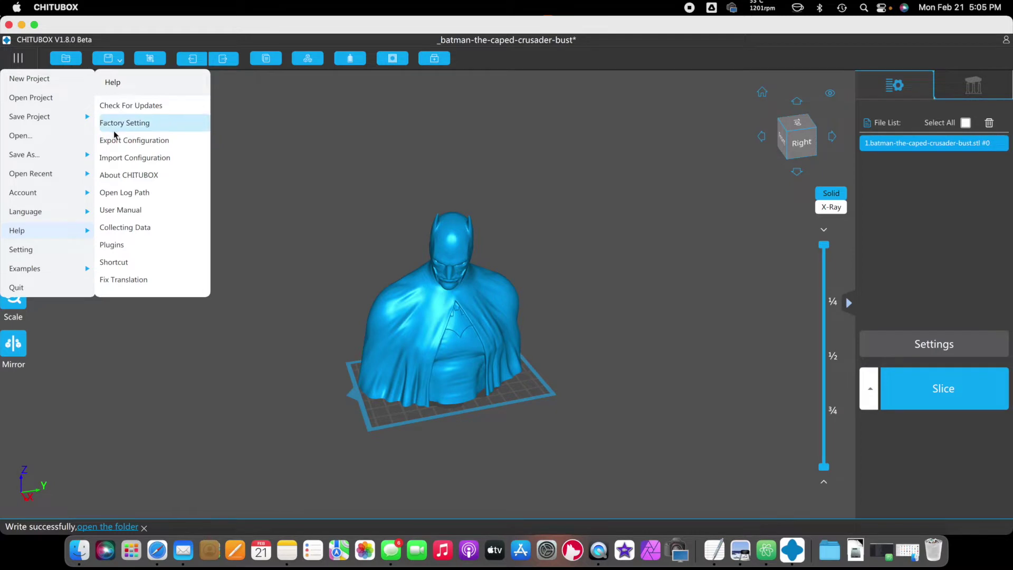
{"action": "left_click", "coordinate": [127, 161]}
{"action": "left_click", "coordinate": [524, 163]}
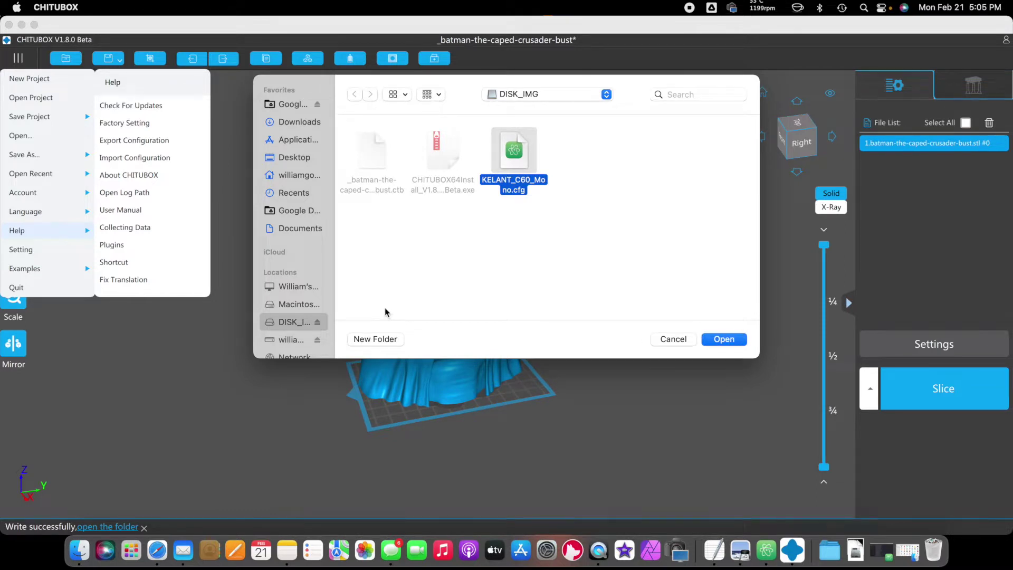
{"action": "left_click", "coordinate": [707, 341]}
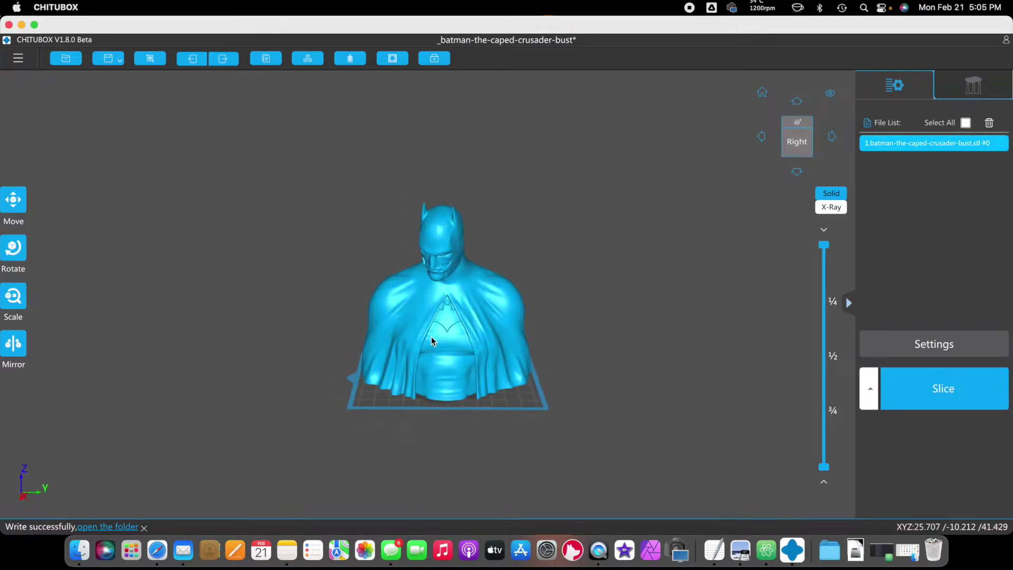
- Scale the Batman bust down to sit well within the build plate and slice it
{"action": "left_click", "coordinate": [14, 298]}
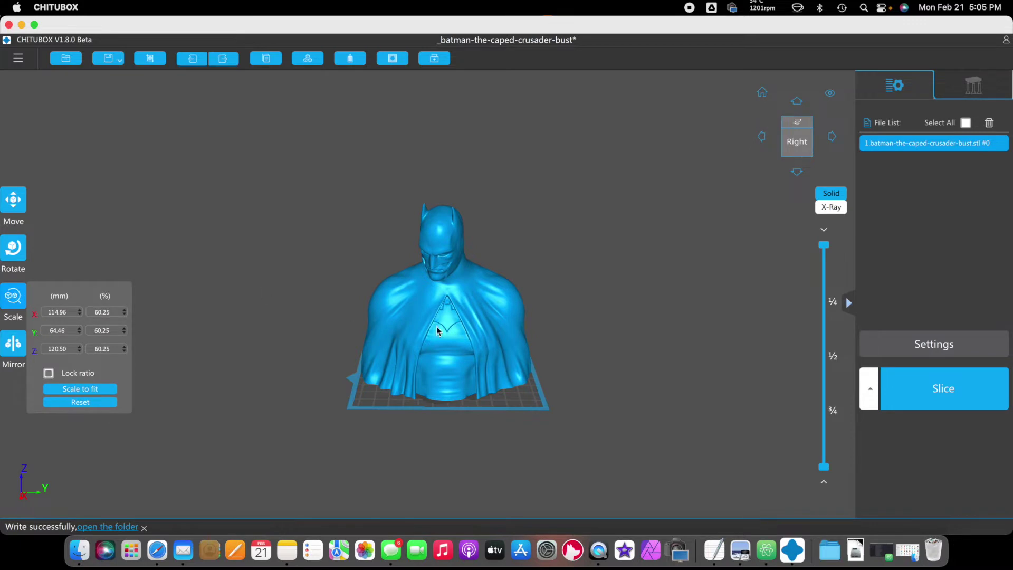
{"action": "left_click", "coordinate": [624, 427]}
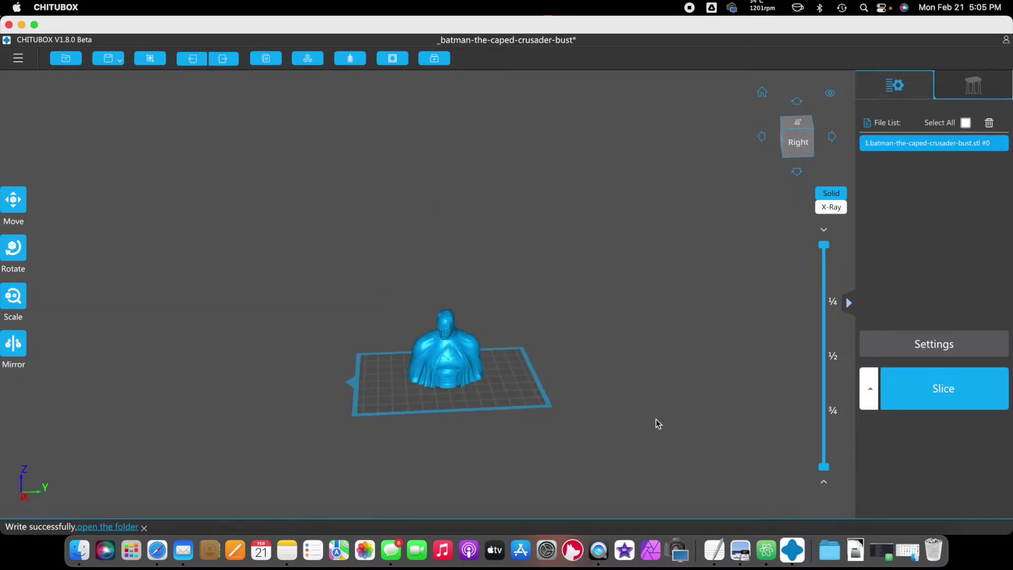
{"action": "left_click", "coordinate": [917, 385]}
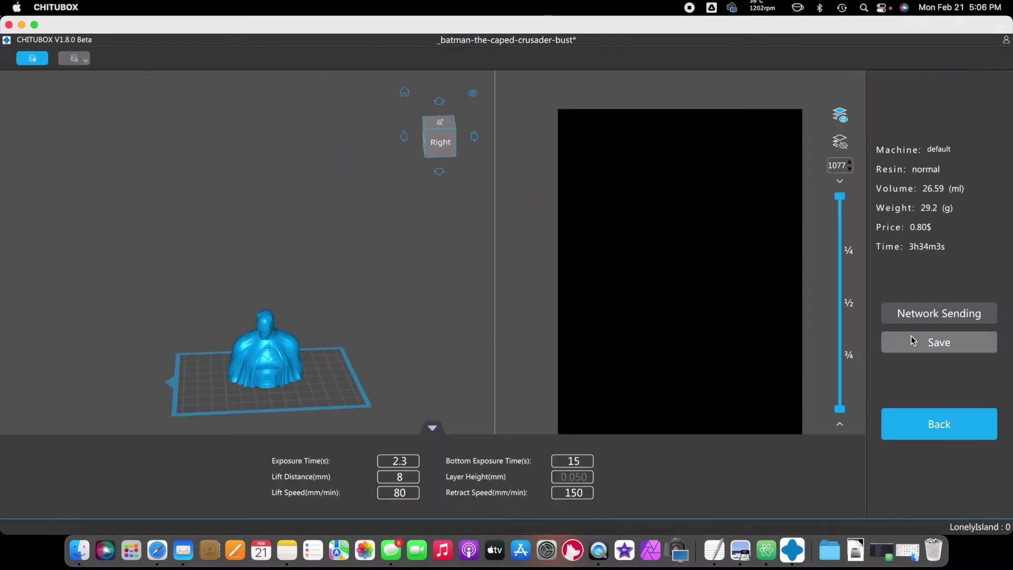
- Save the sliced bust to DISK_IMG as s_batman-the-caped-crusader-bust in the CHITUBOX slicer (*.ctb) format
{"action": "left_click", "coordinate": [911, 342]}
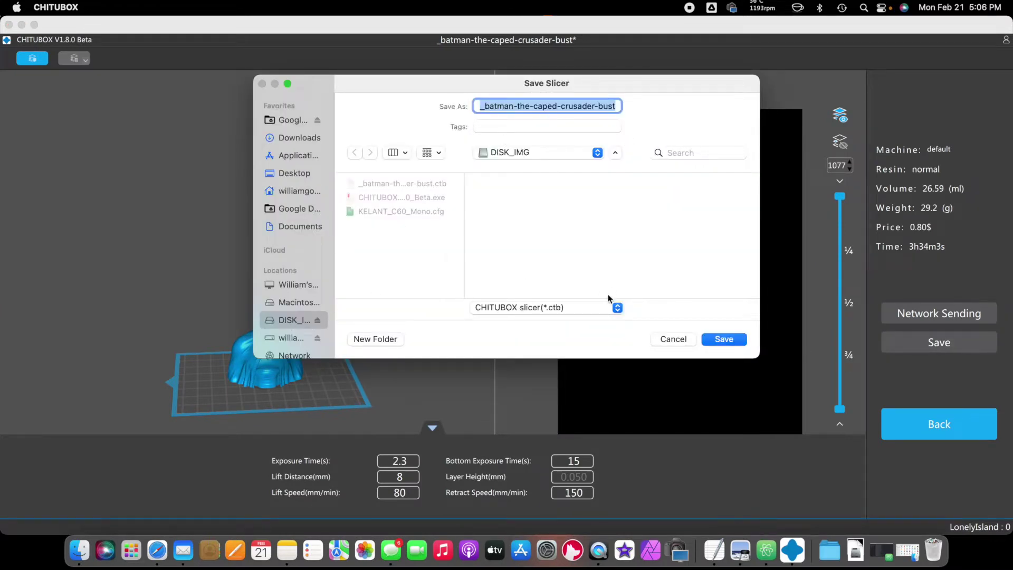
{"action": "left_click", "coordinate": [618, 308]}
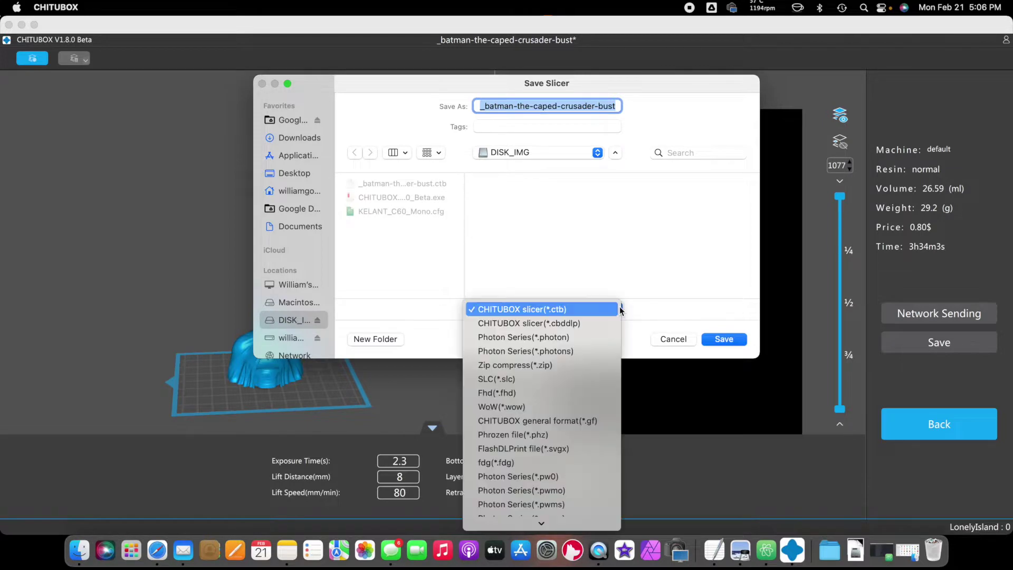
{"action": "left_click", "coordinate": [571, 312]}
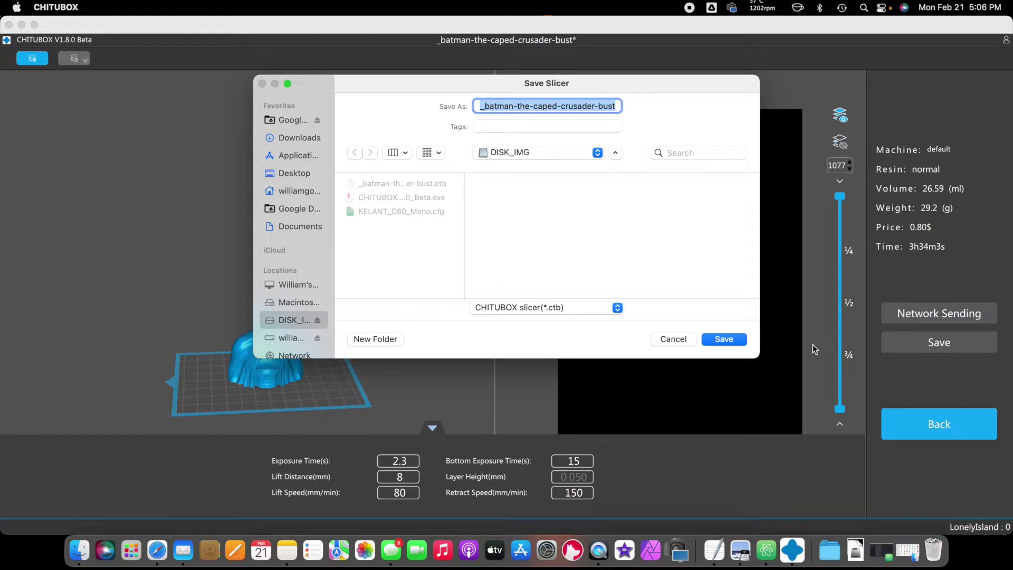
{"action": "left_click", "coordinate": [739, 339]}
{"action": "left_click", "coordinate": [545, 283]}
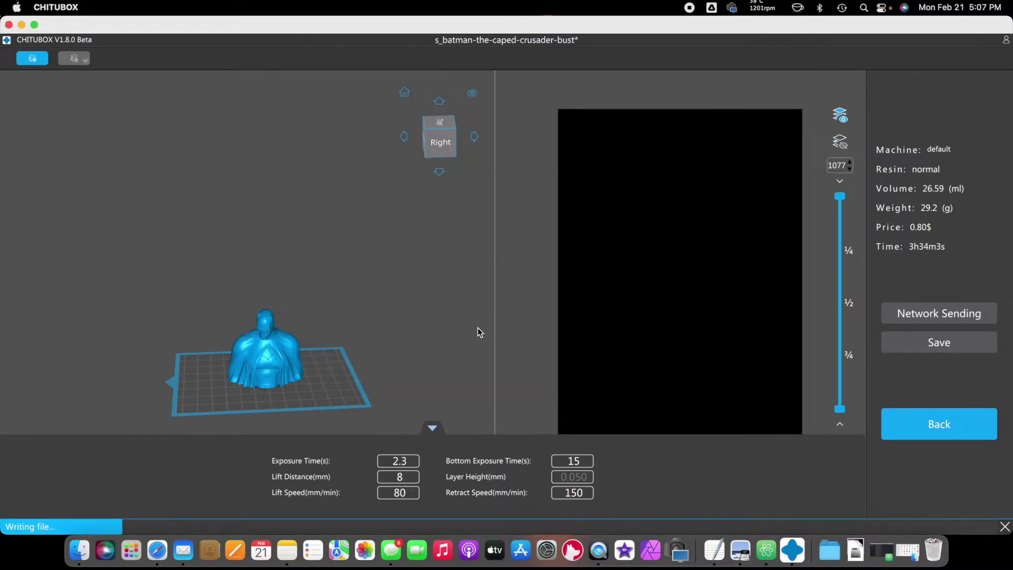